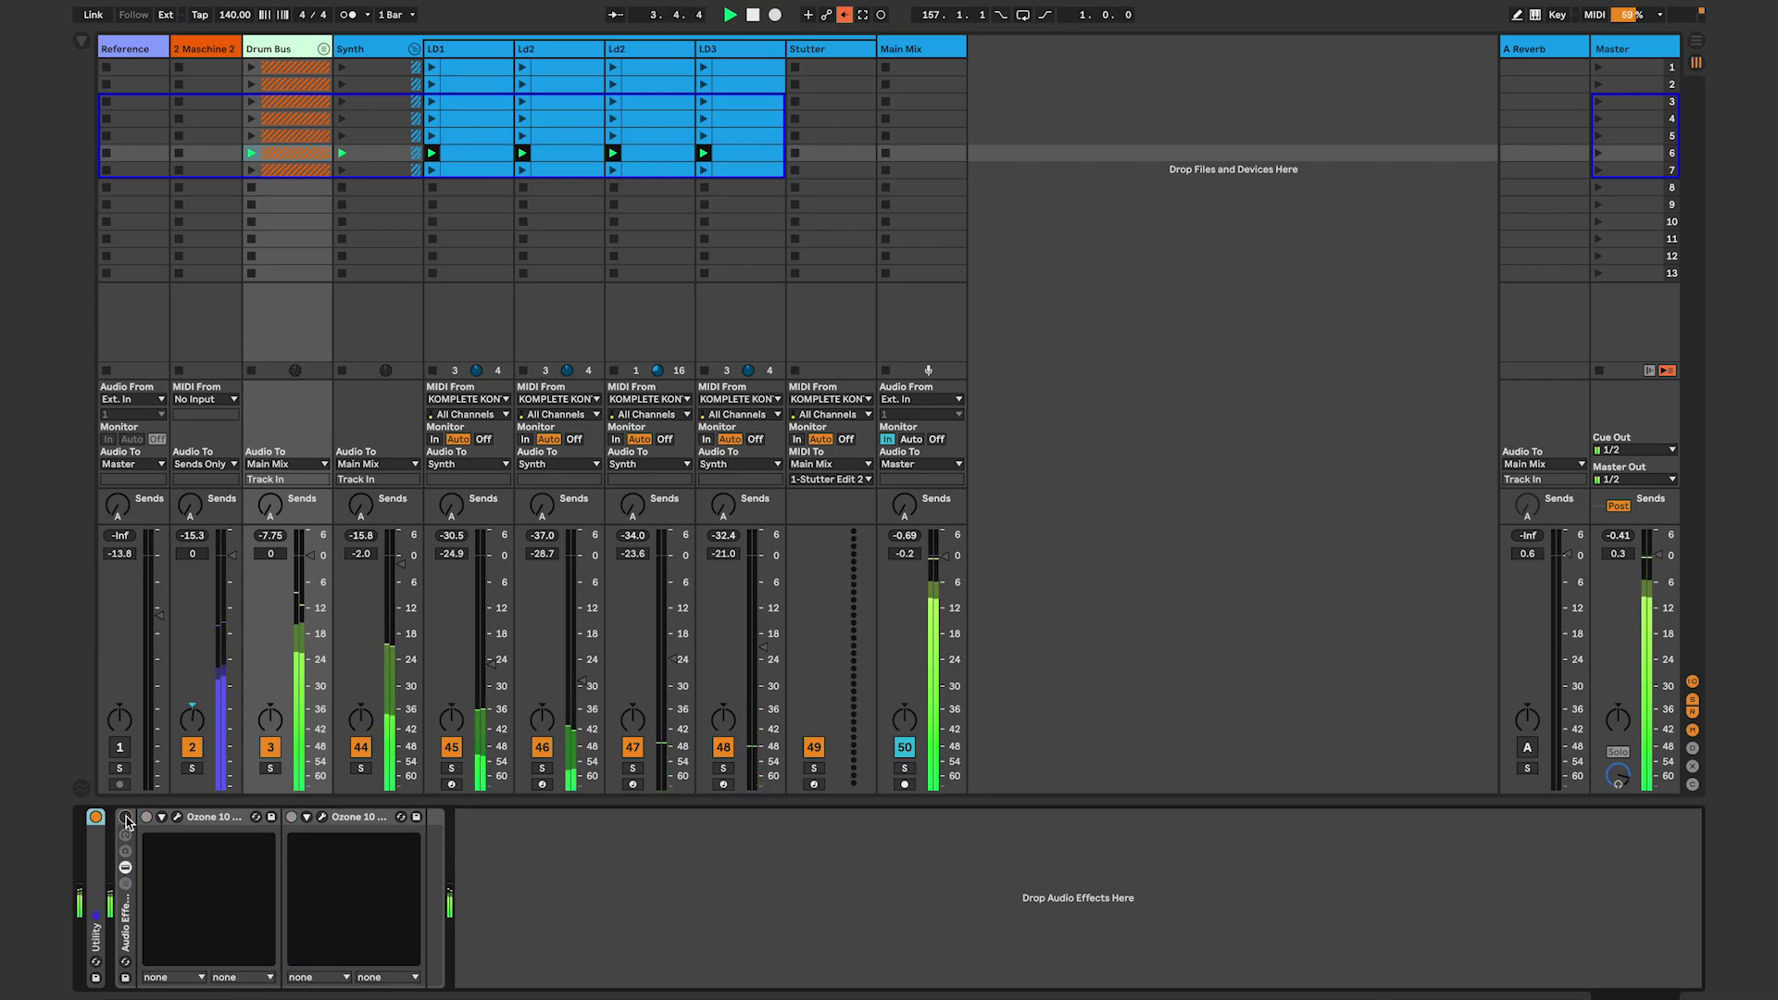
- Switch the Drum Bus Ozone rack on, off, then back on to compare
{"action": "left_click", "coordinate": [126, 817]}
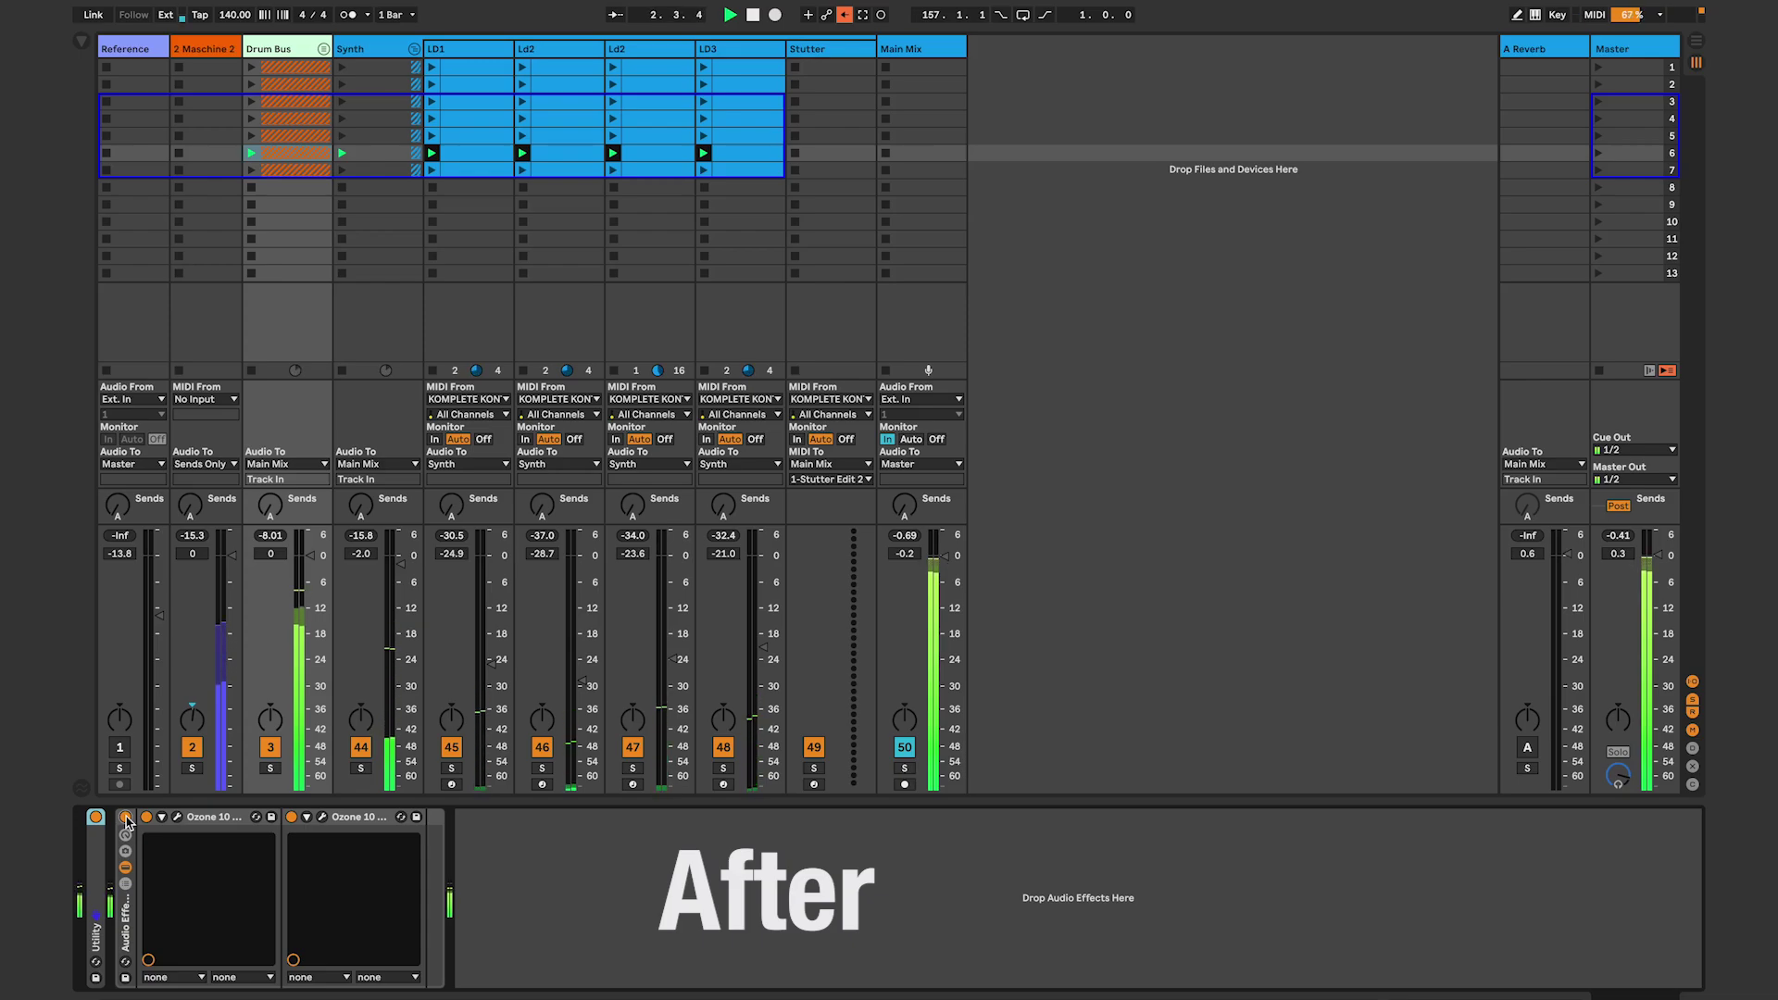
{"action": "left_click", "coordinate": [126, 818]}
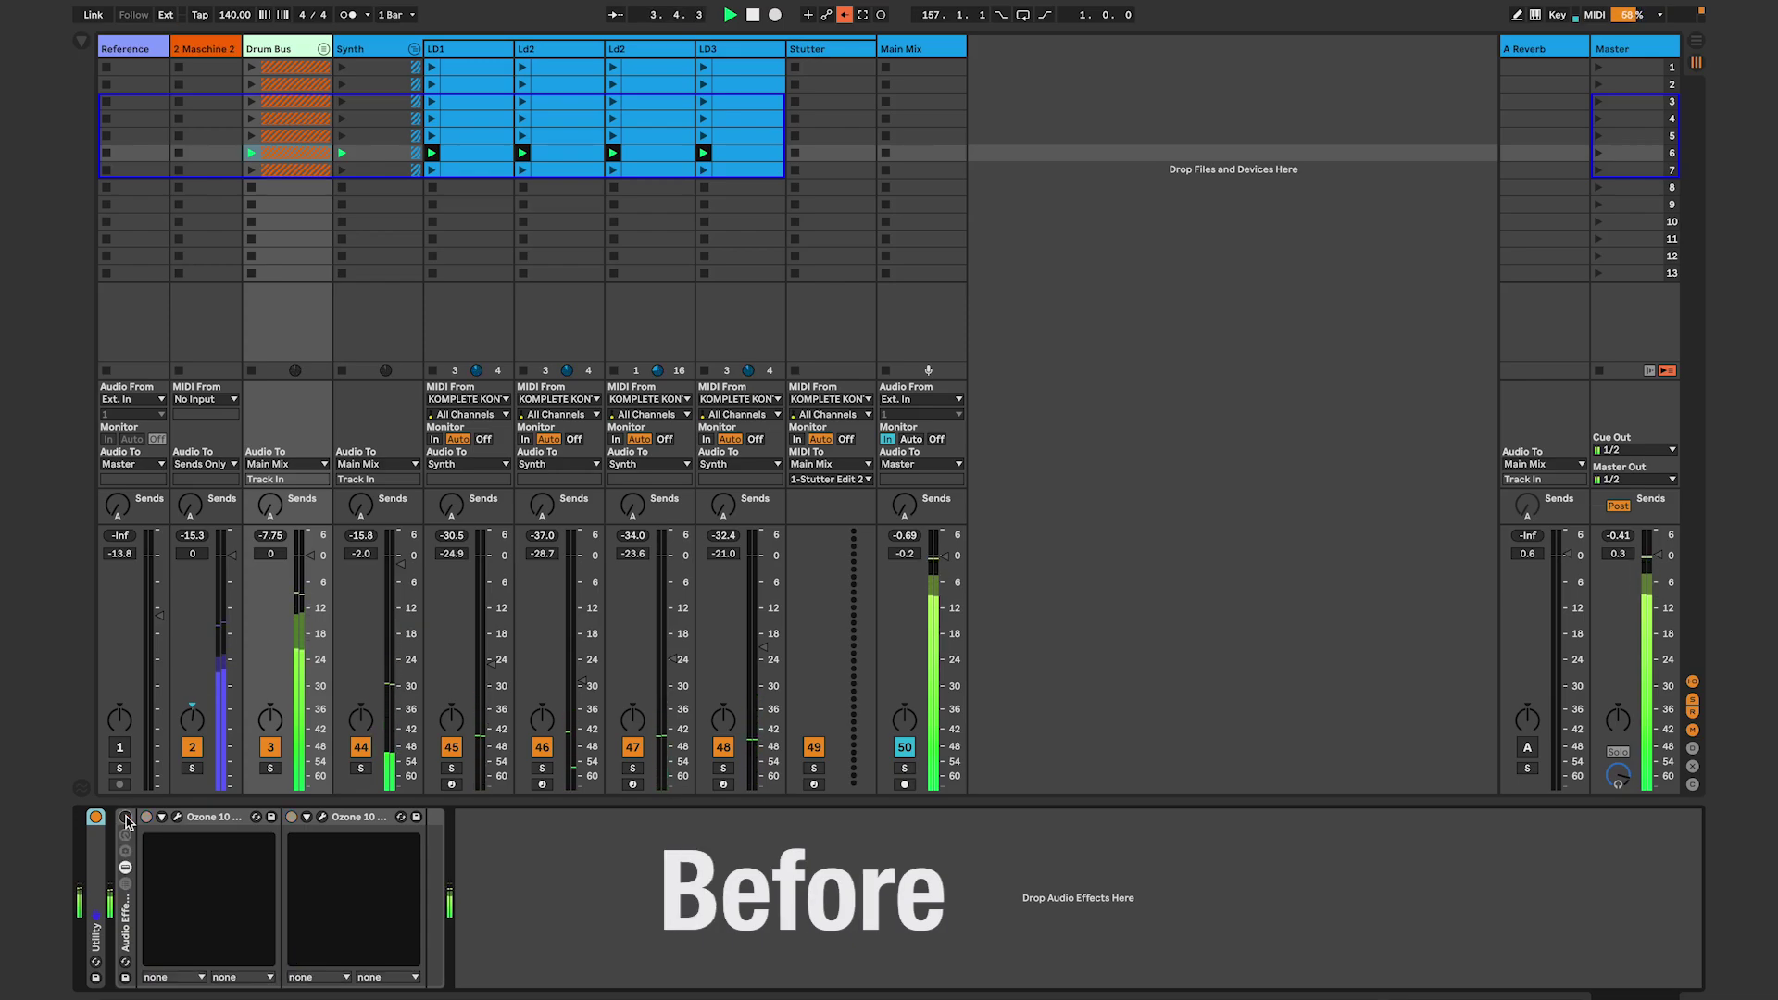
{"action": "left_click", "coordinate": [127, 819]}
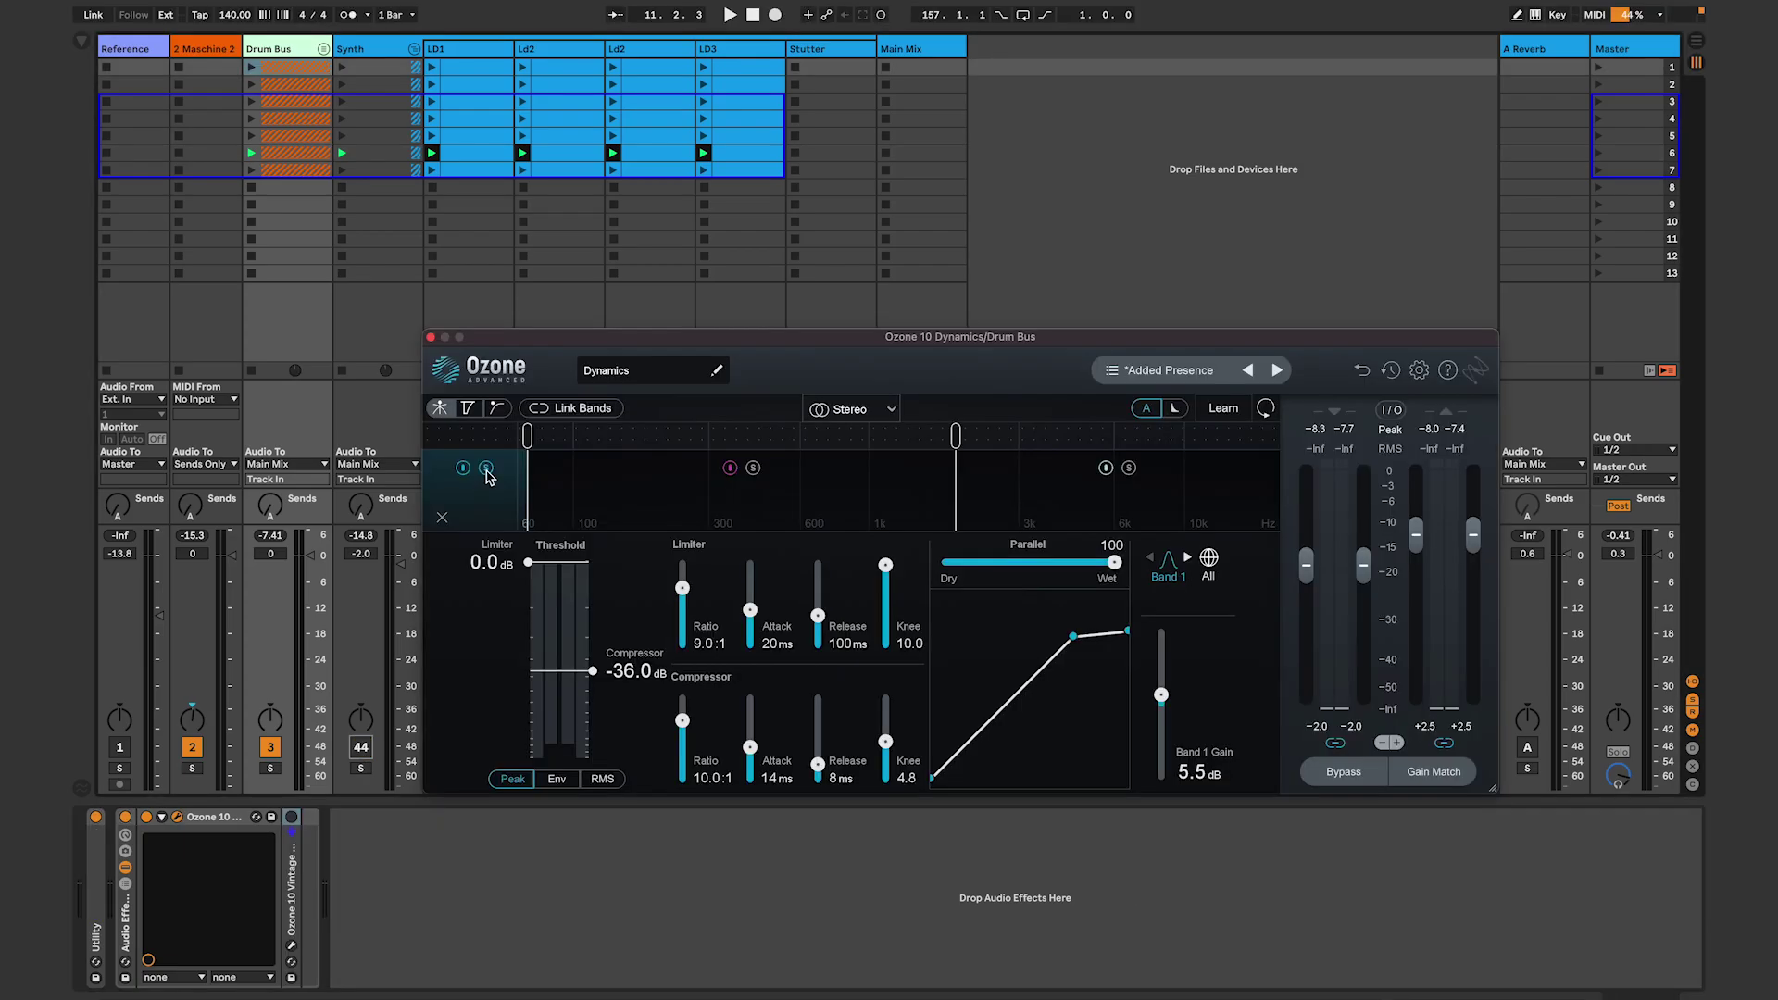
- Turn the Drum Bus fader down about 8 dB and start playback
{"action": "left_click", "coordinate": [272, 537]}
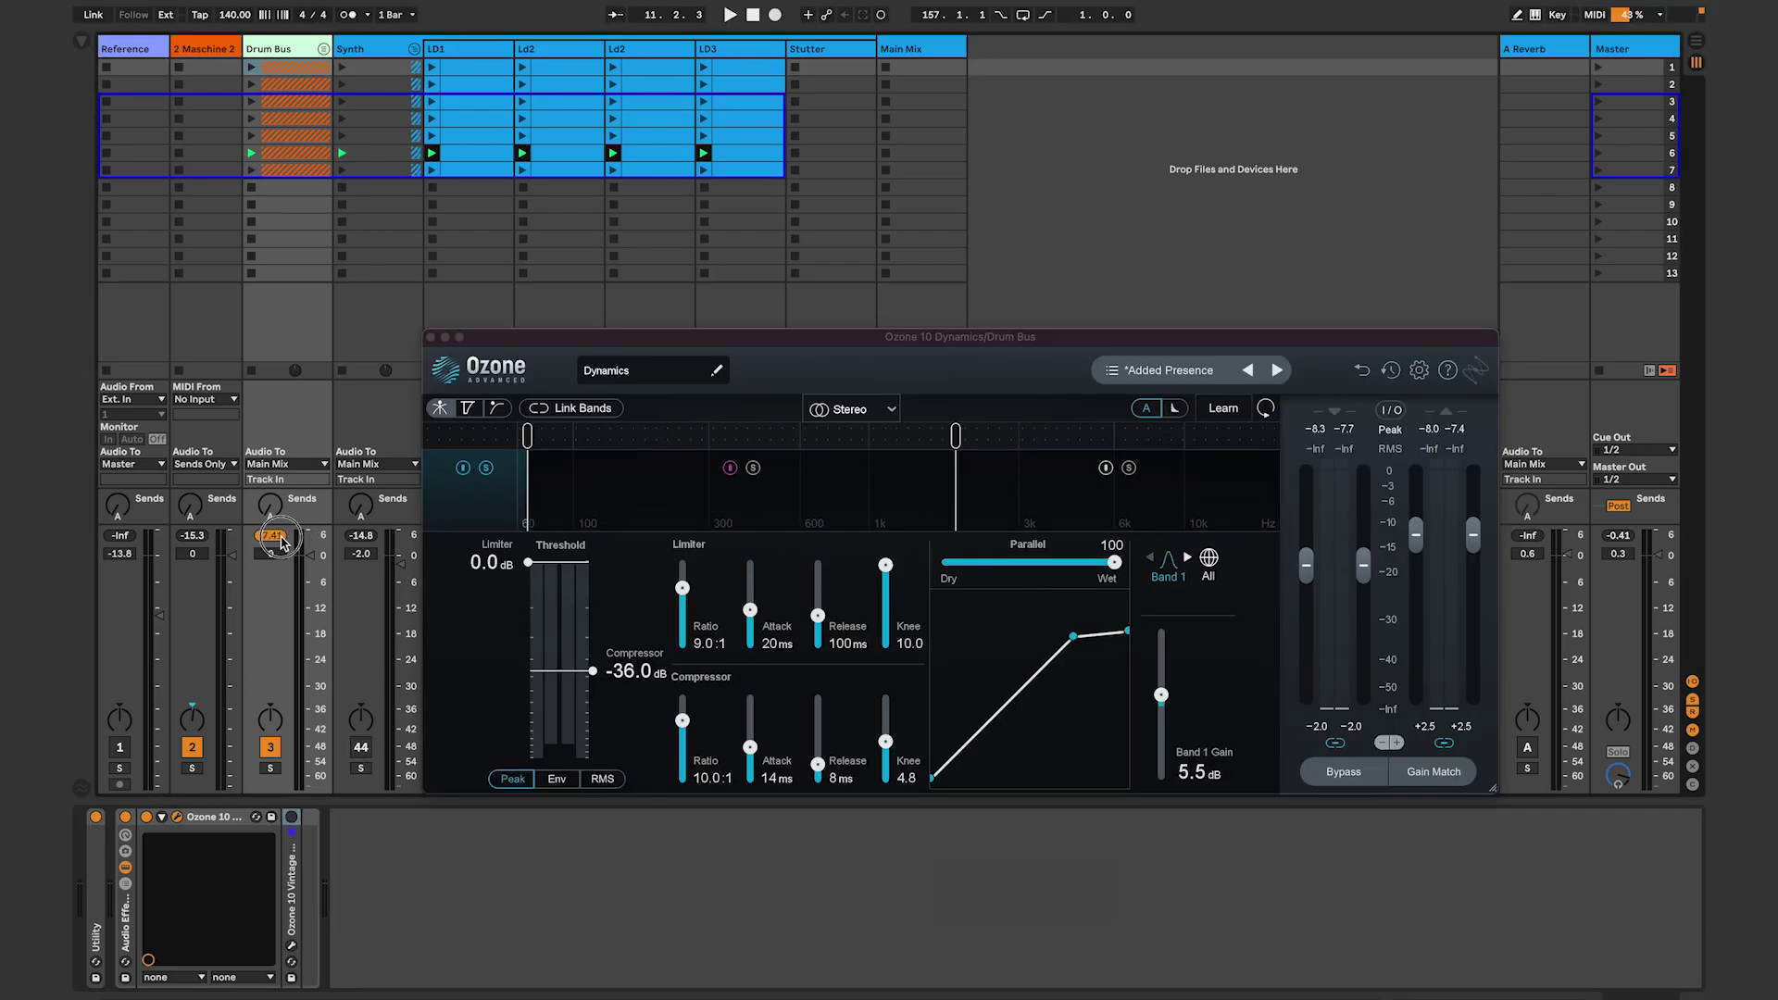
{"action": "type", "text": "-Inf"}
{"action": "key", "text": "space"}
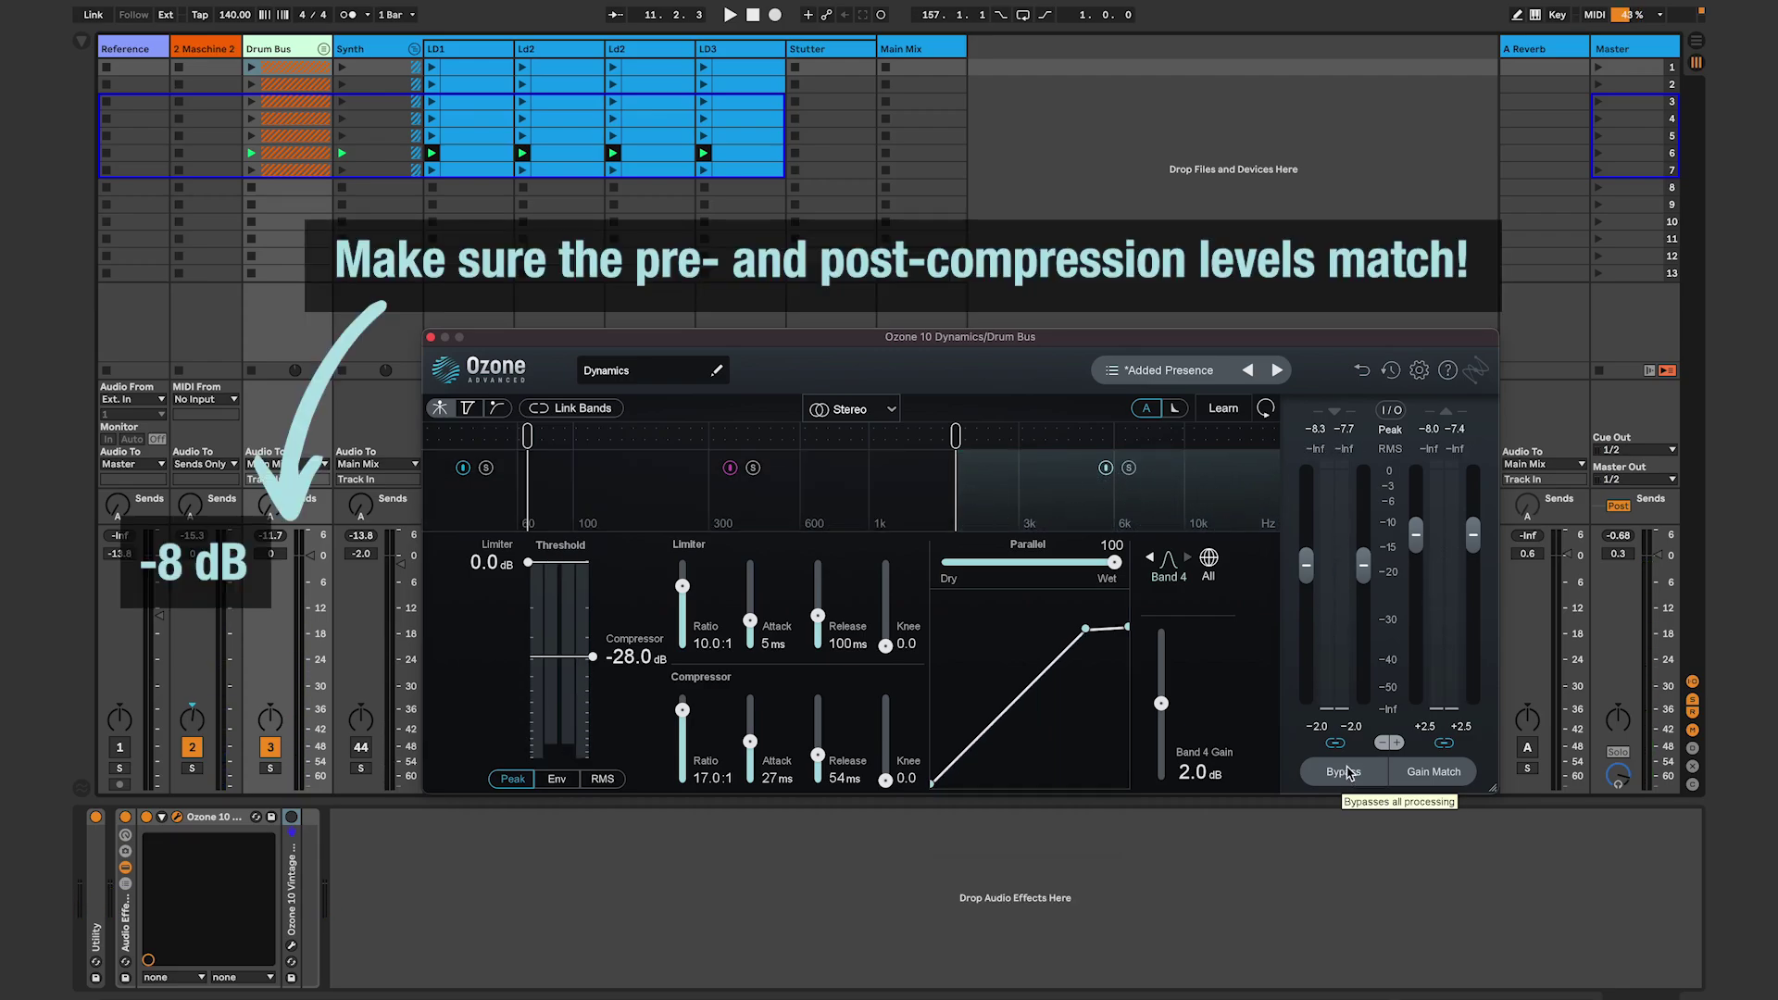
{"action": "key", "text": "space"}
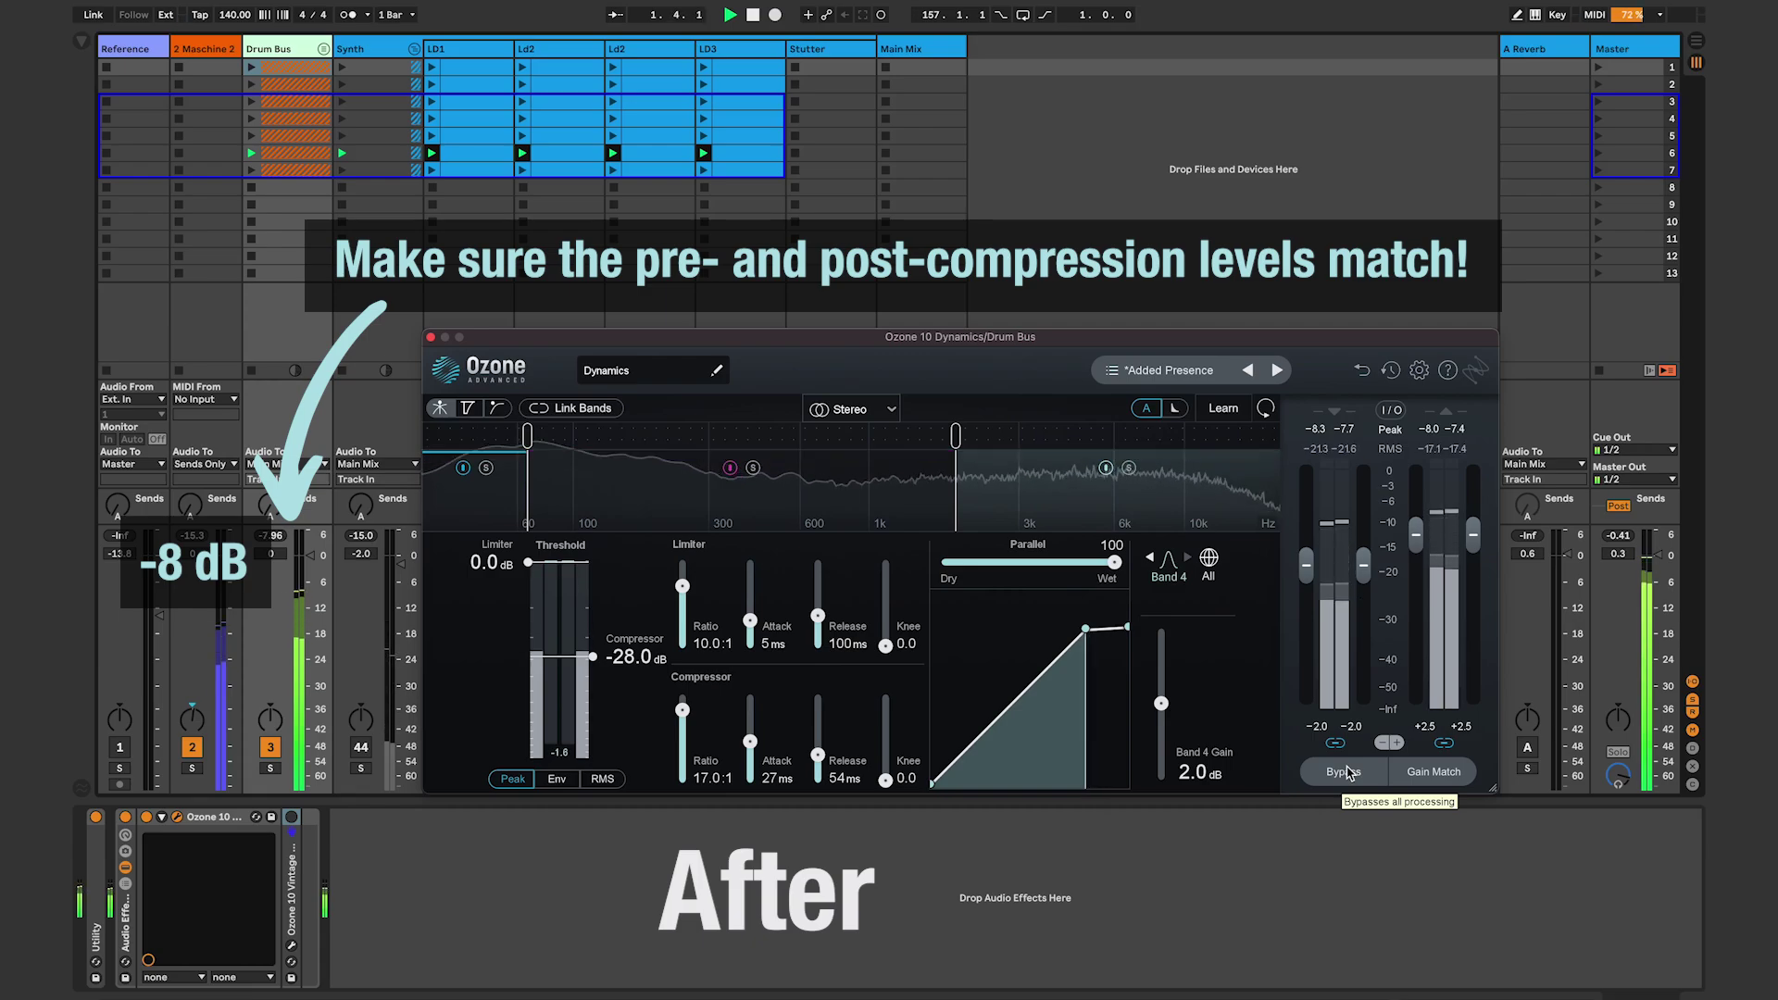
{"action": "left_click", "coordinate": [1347, 772]}
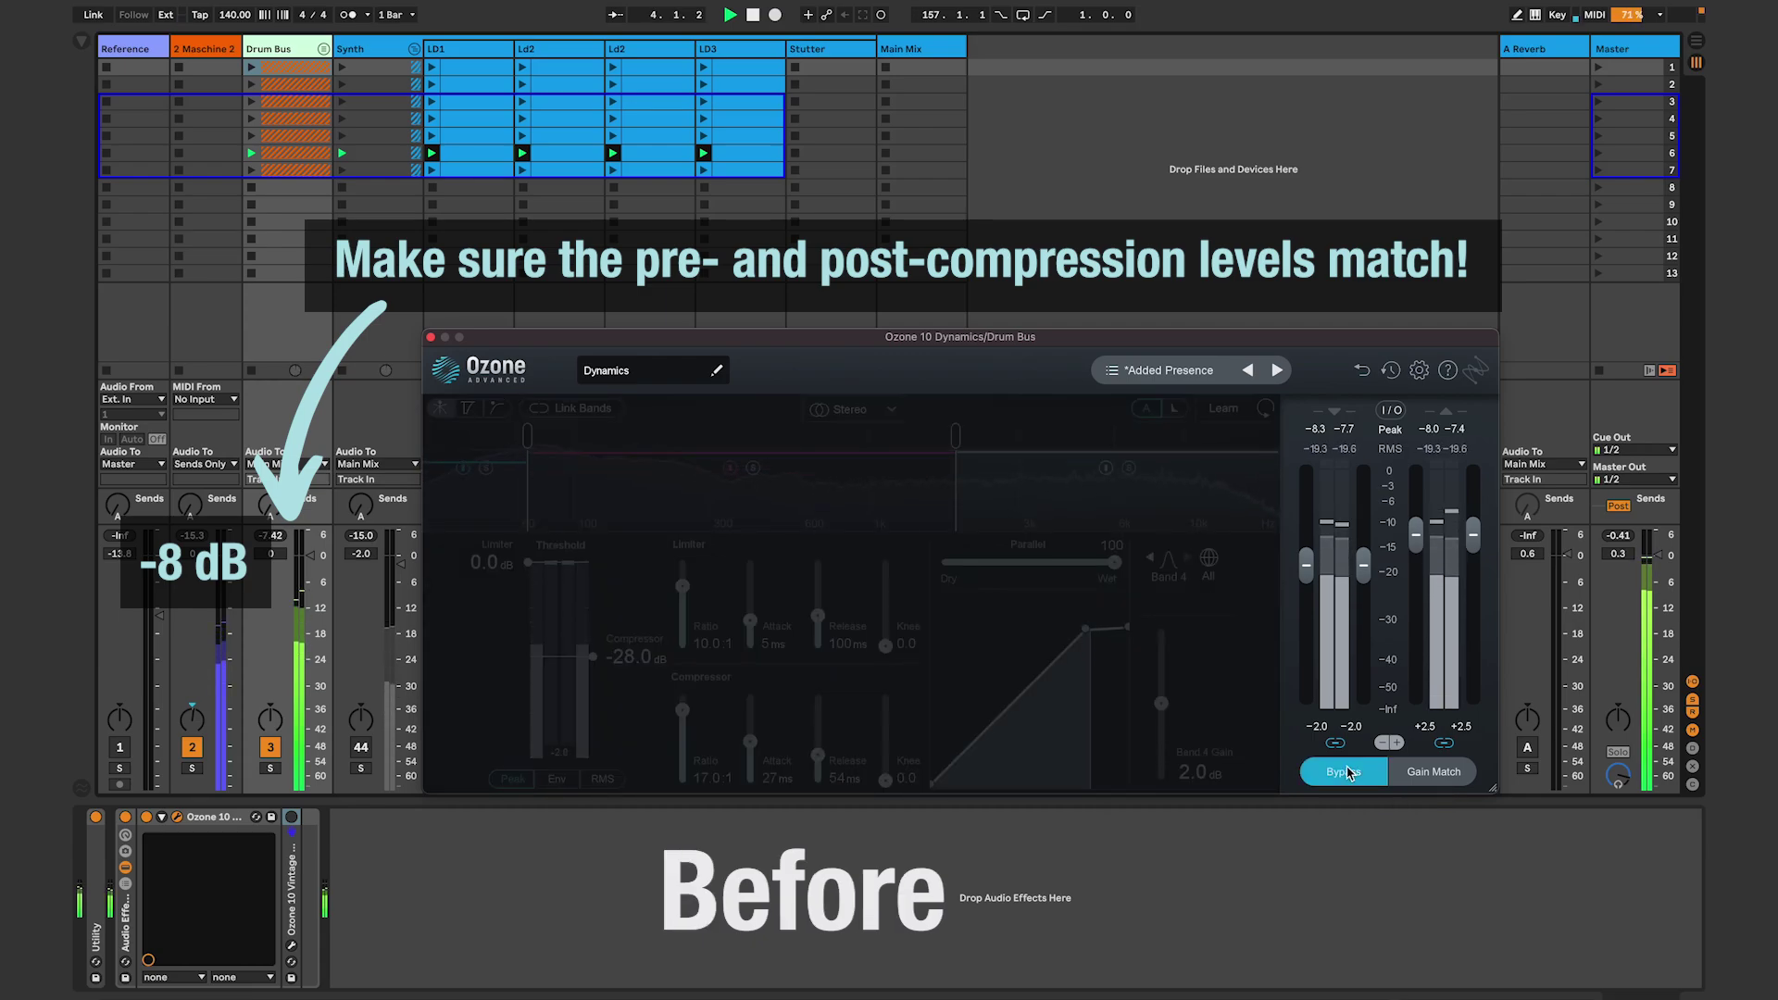
{"action": "left_click", "coordinate": [1346, 776]}
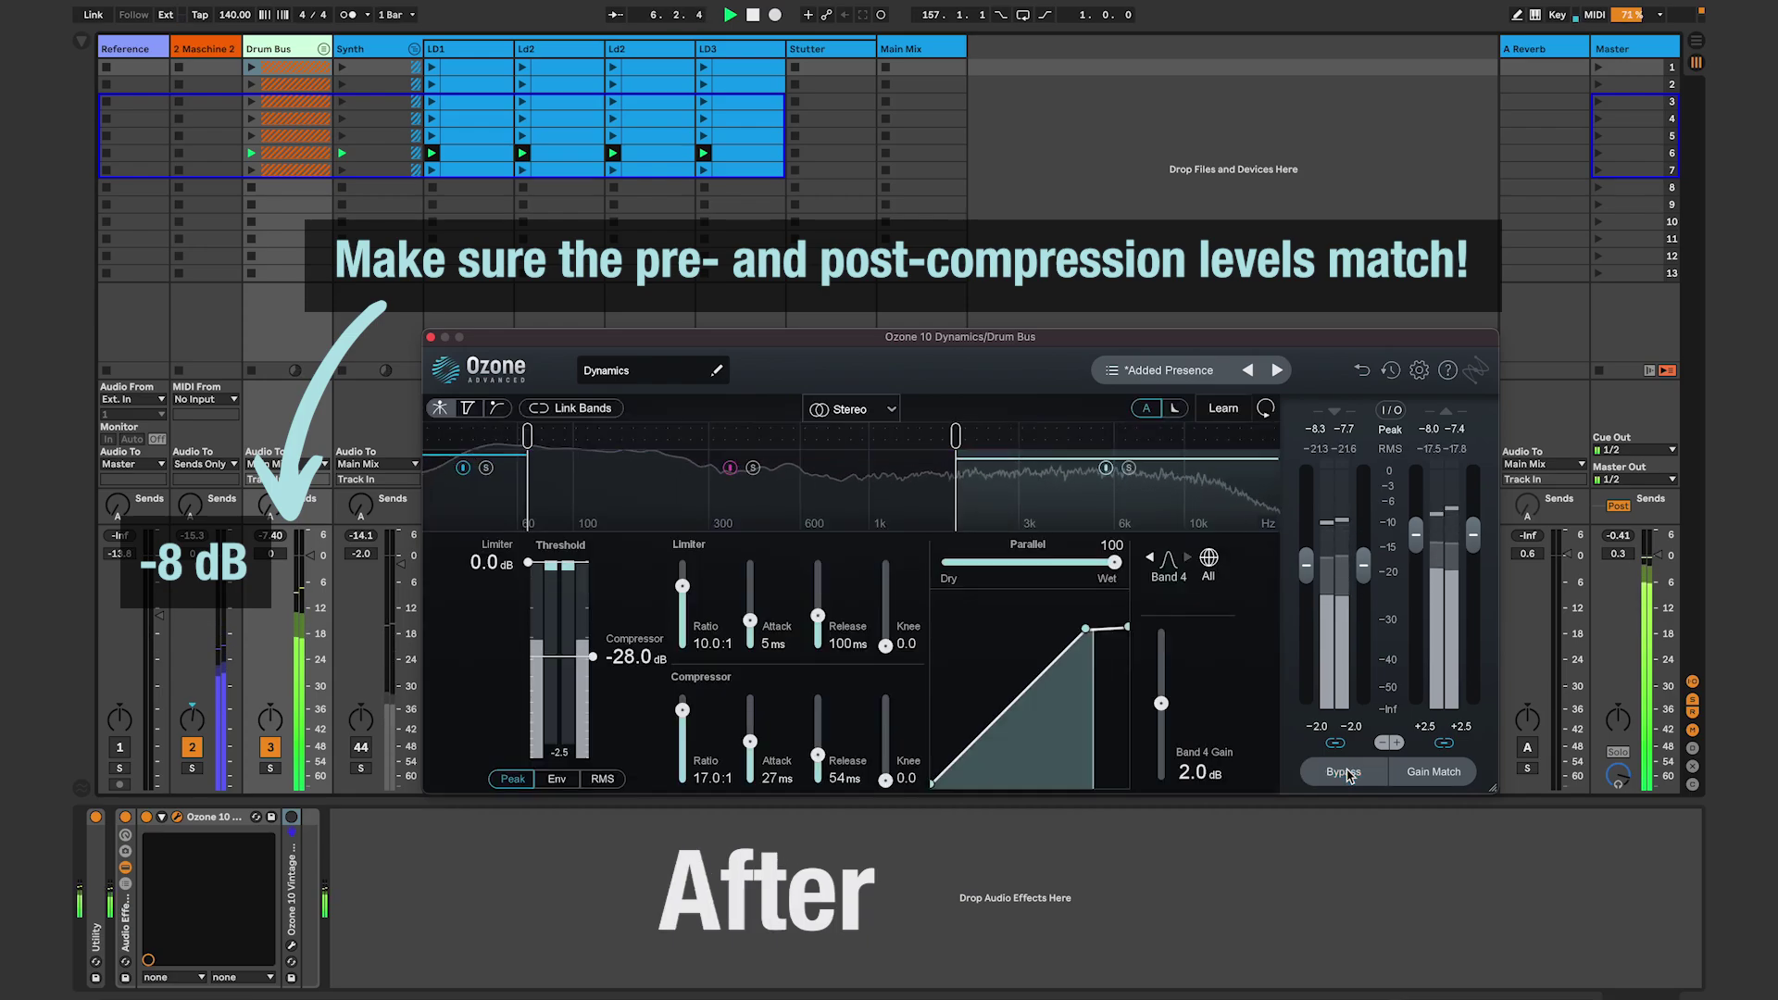
{"action": "key", "text": "space"}
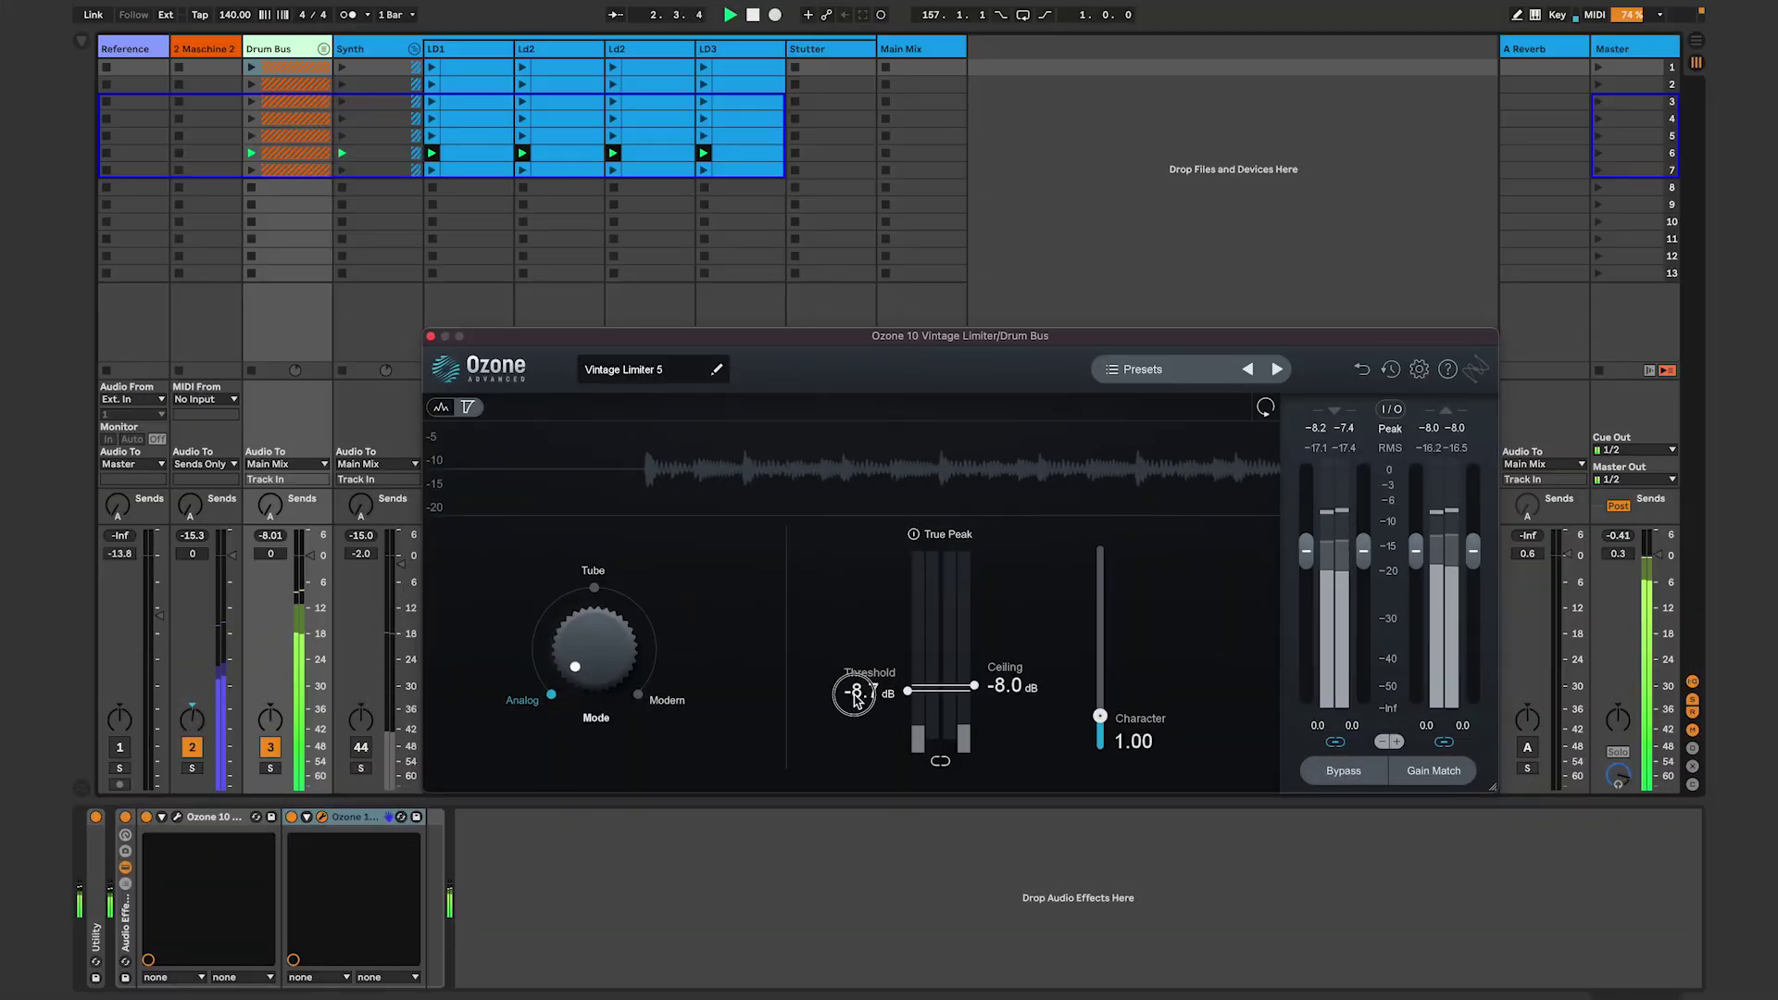
- Drag the Vintage Limiter threshold from -8.0 dB down to -10.4 dB
{"action": "left_click_drag", "start_coordinate": [856, 694], "coordinate": [859, 709]}
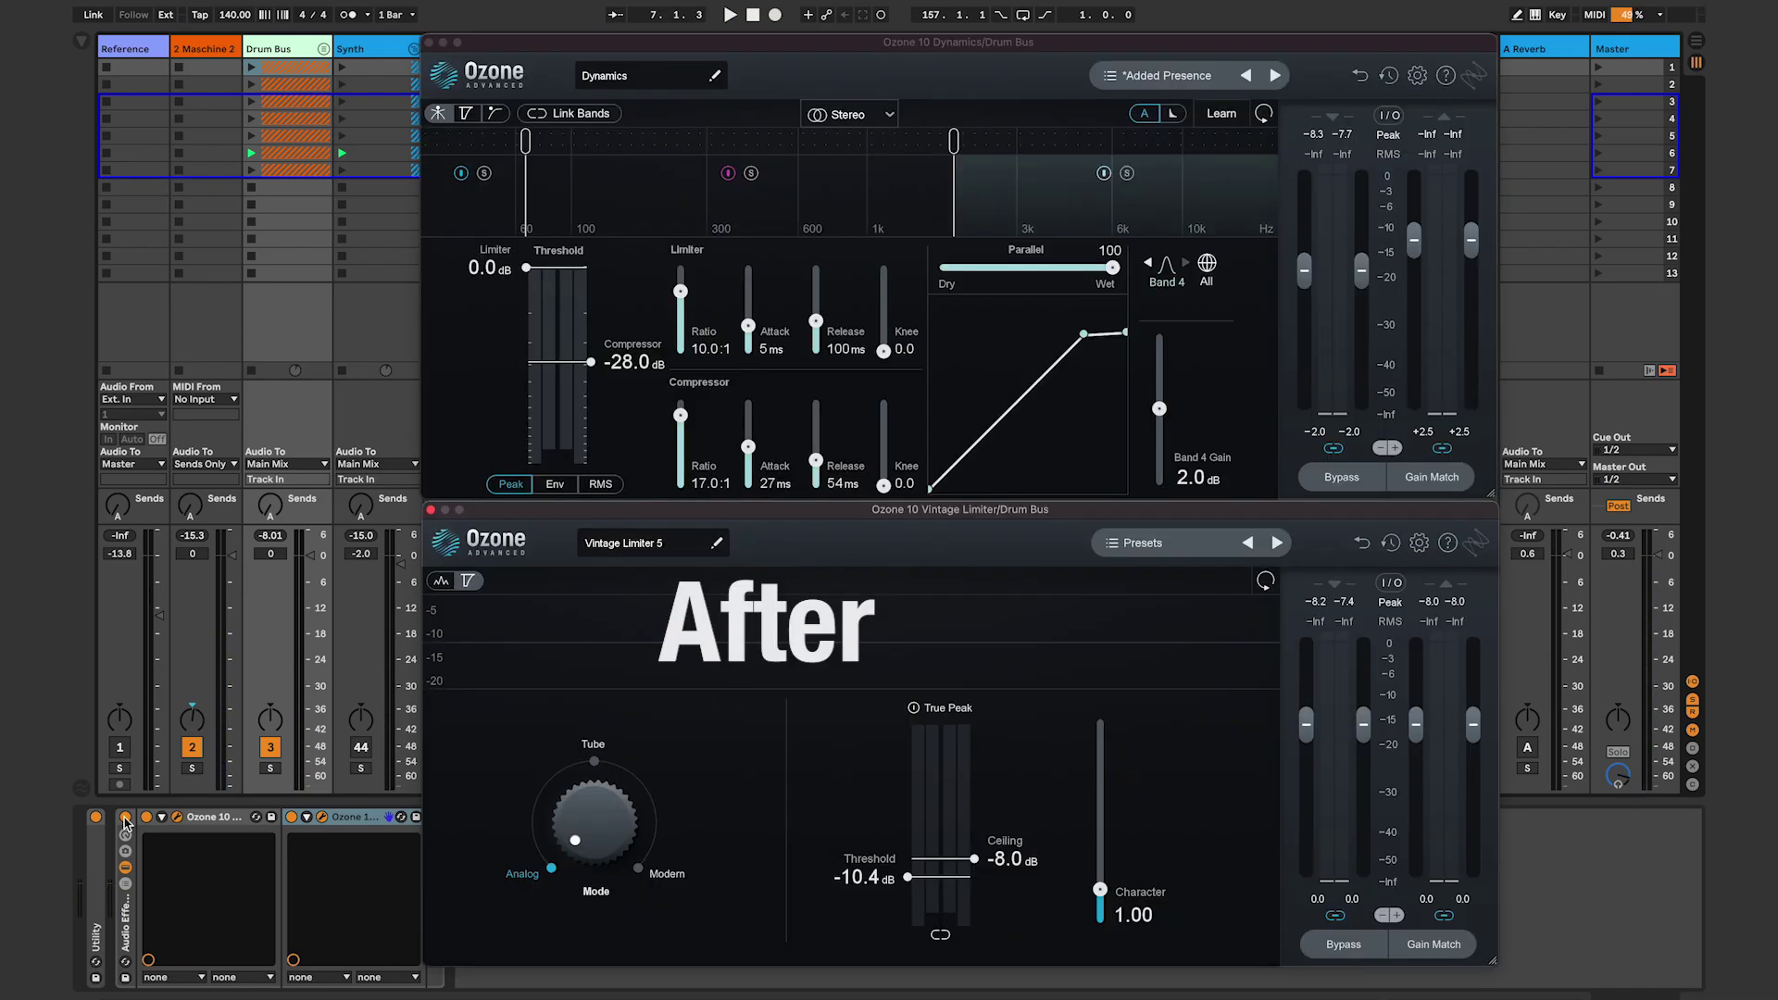
- Start playback to hear the drum bus through both Ozone processors
{"action": "key", "text": "space"}
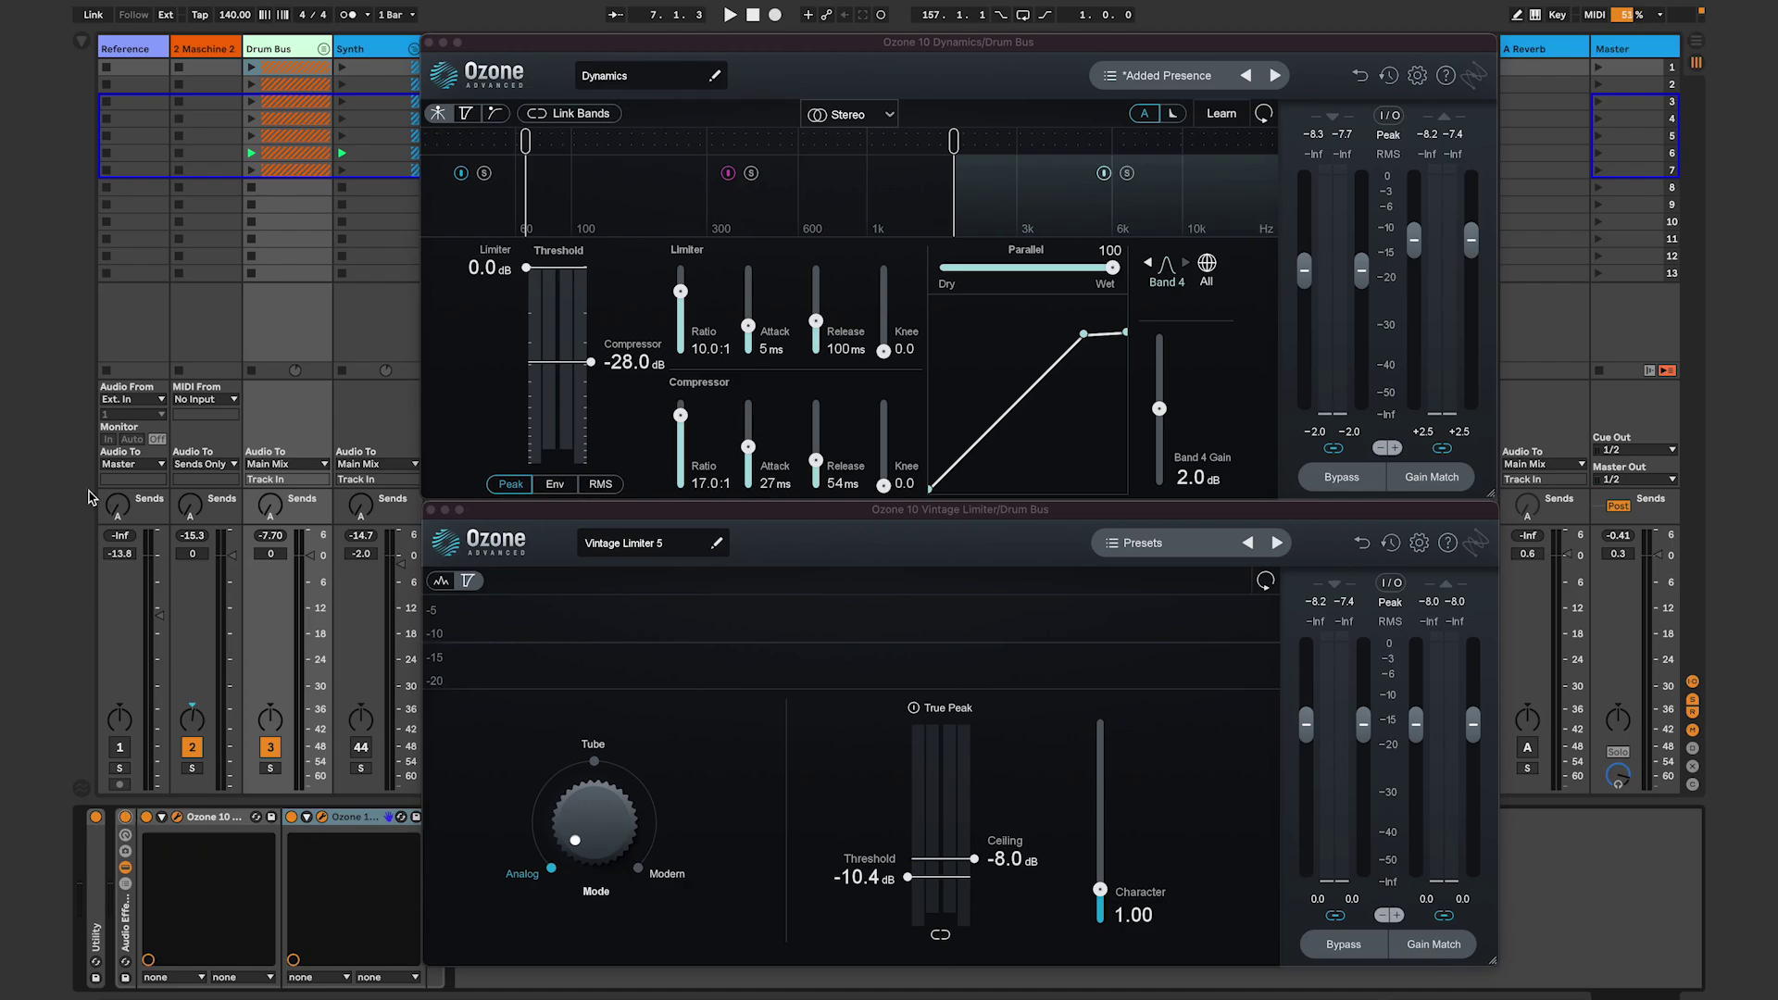
{"action": "left_click", "coordinate": [432, 513]}
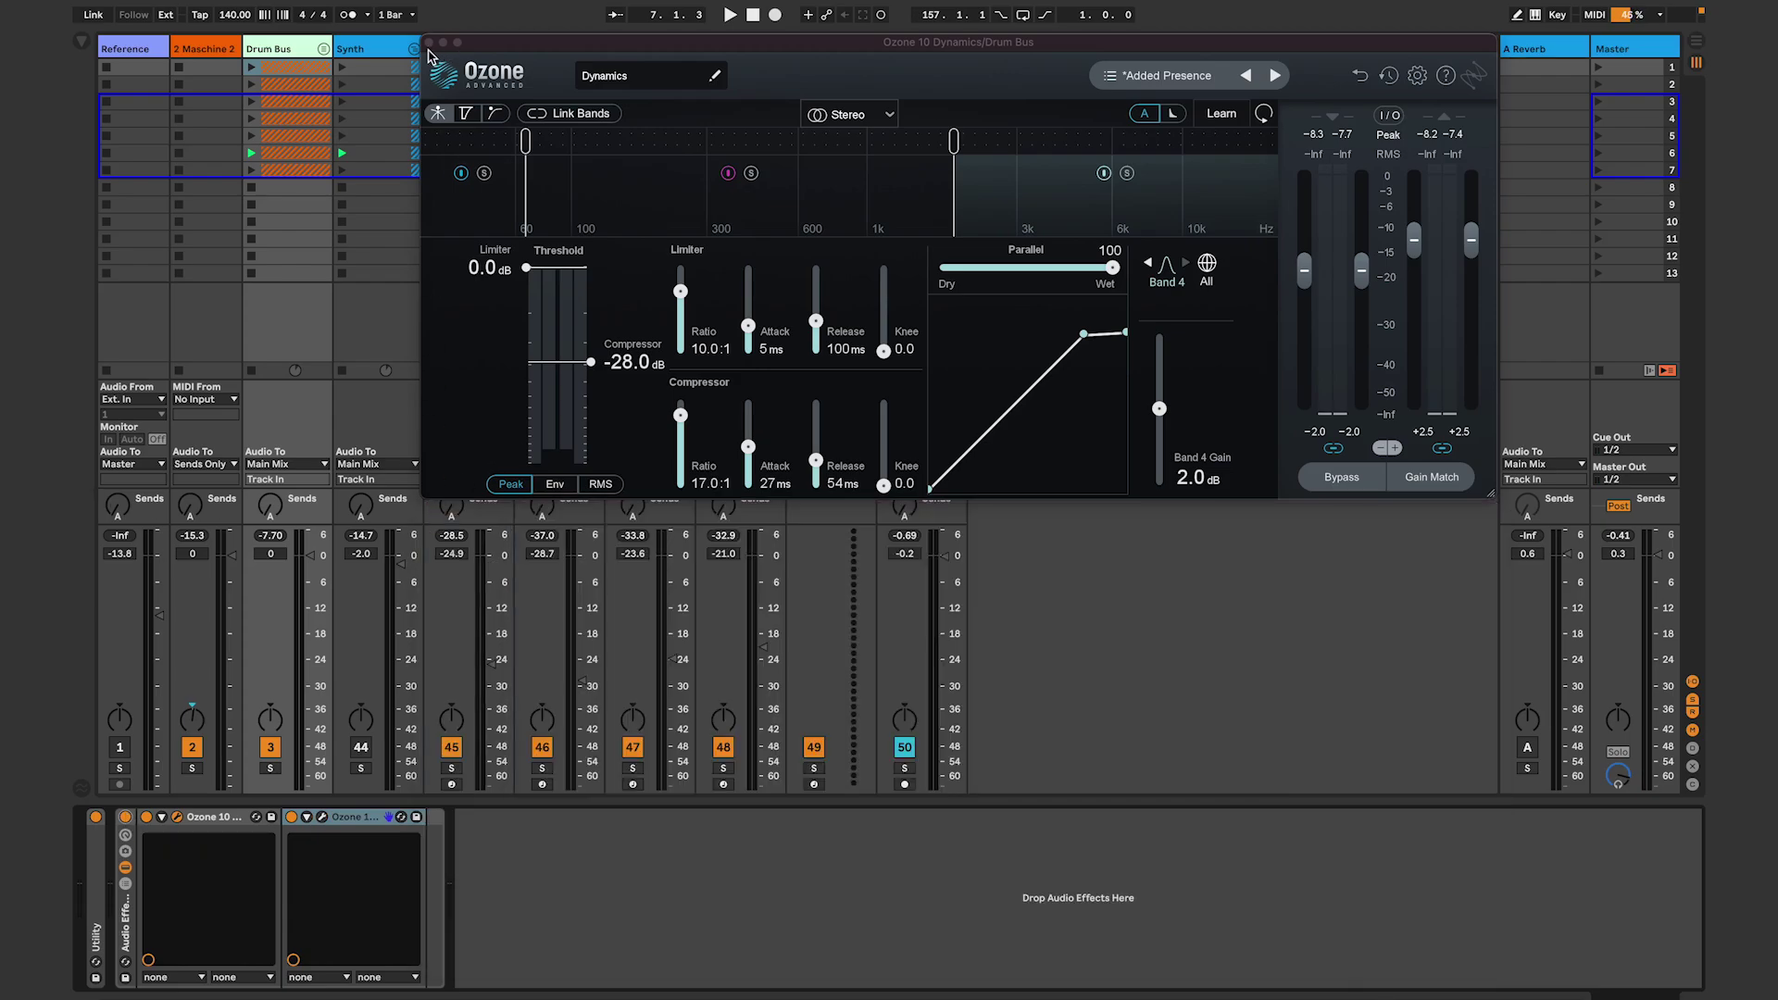